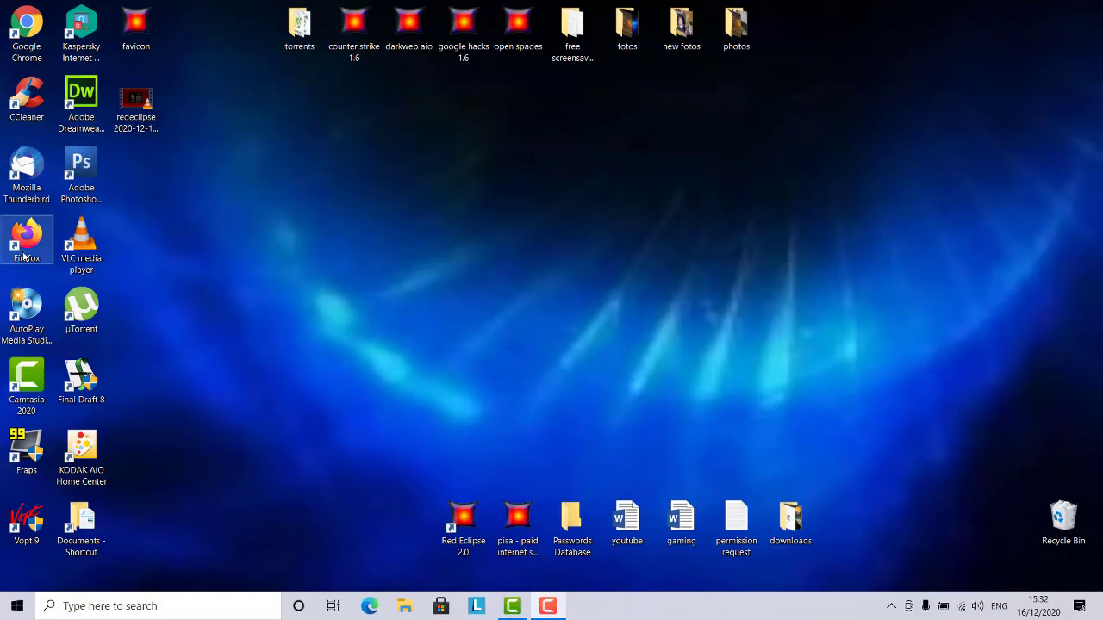
- Open Firefox and go to portablefreewaregames.com
double_click(26, 256)
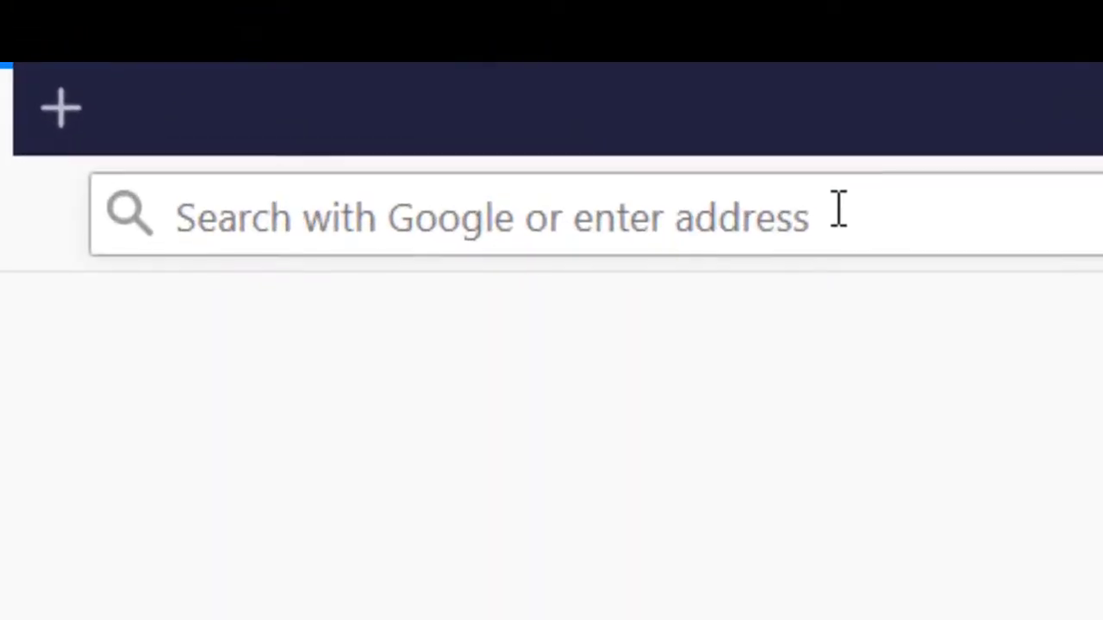
click(842, 214)
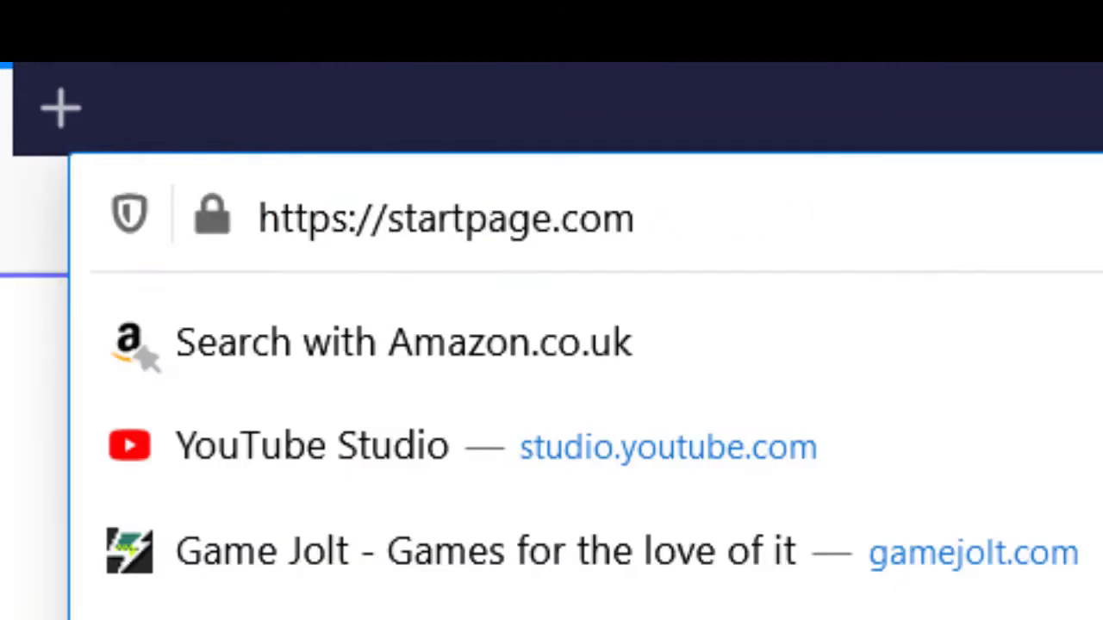
key(BackSpace)
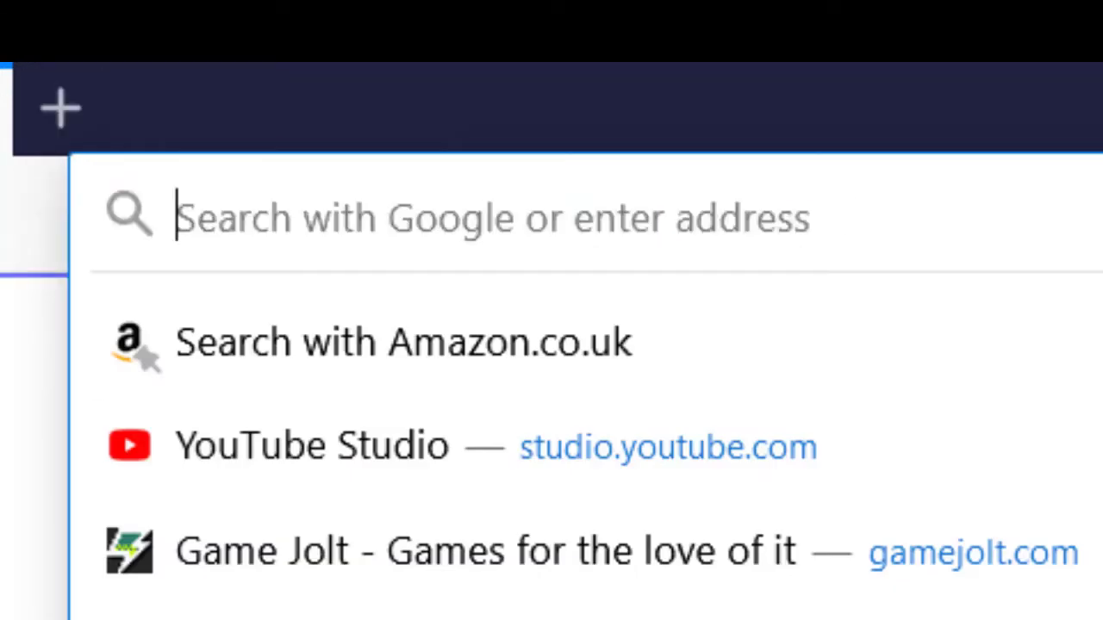
text(portablefreewaregames.com/)
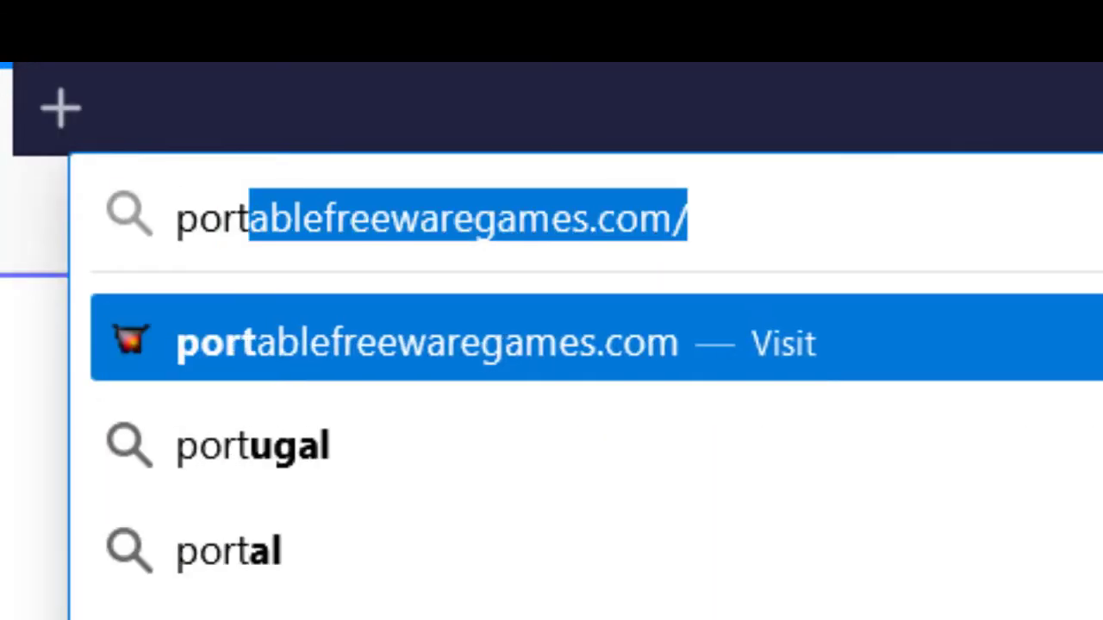
key(Right)
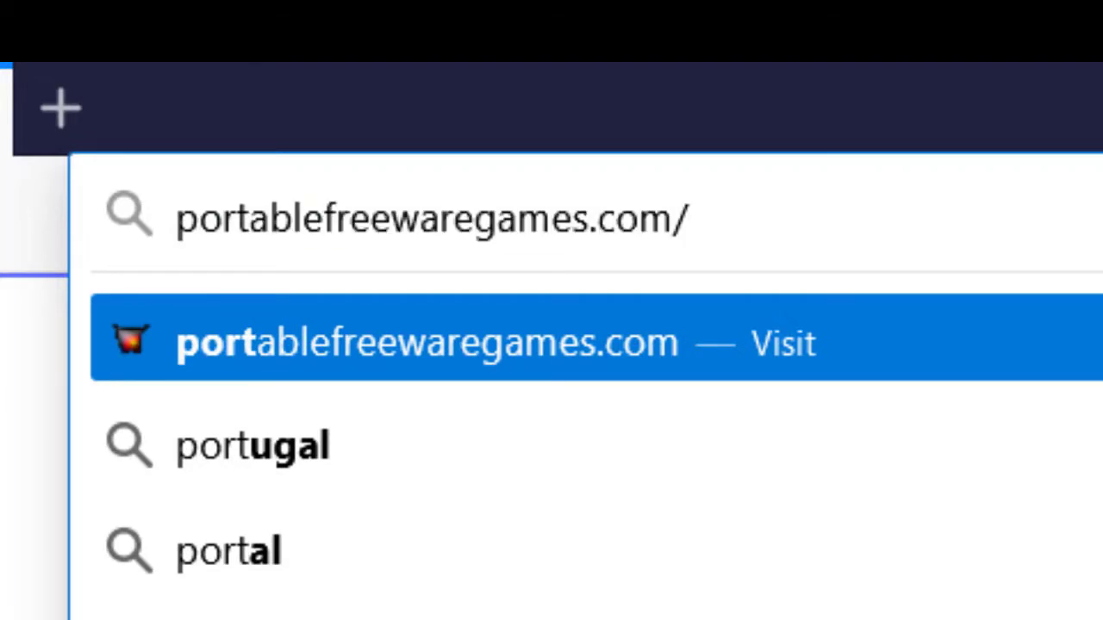
key(Return)
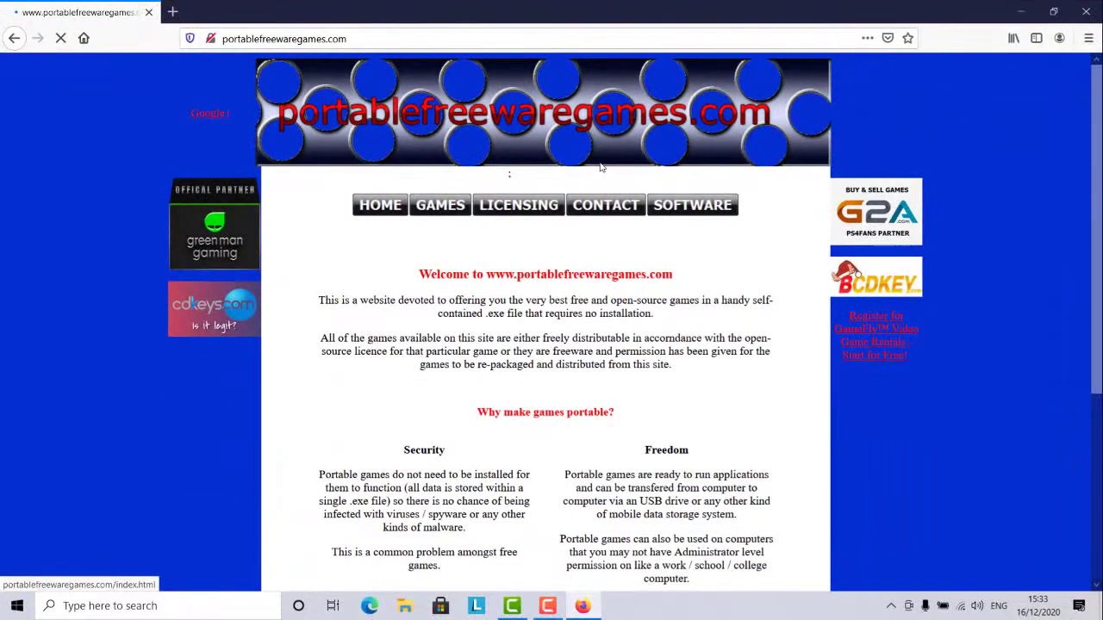
- Open the Red Eclipse 2.0 game page from page 23 of the site's games list
click(445, 208)
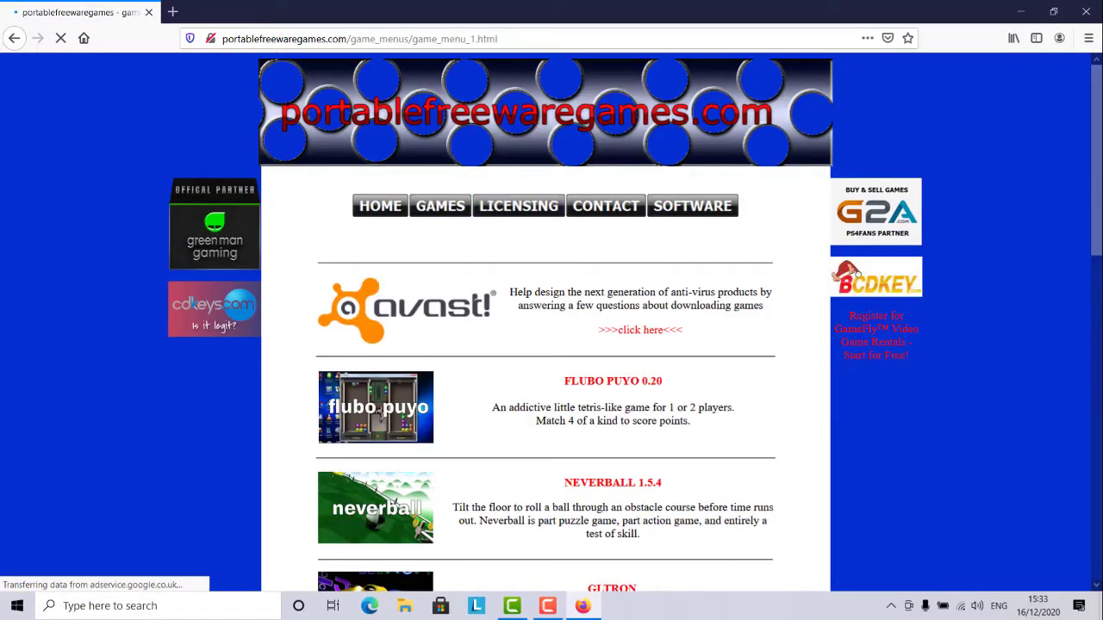
scroll(488, 237, down, 10)
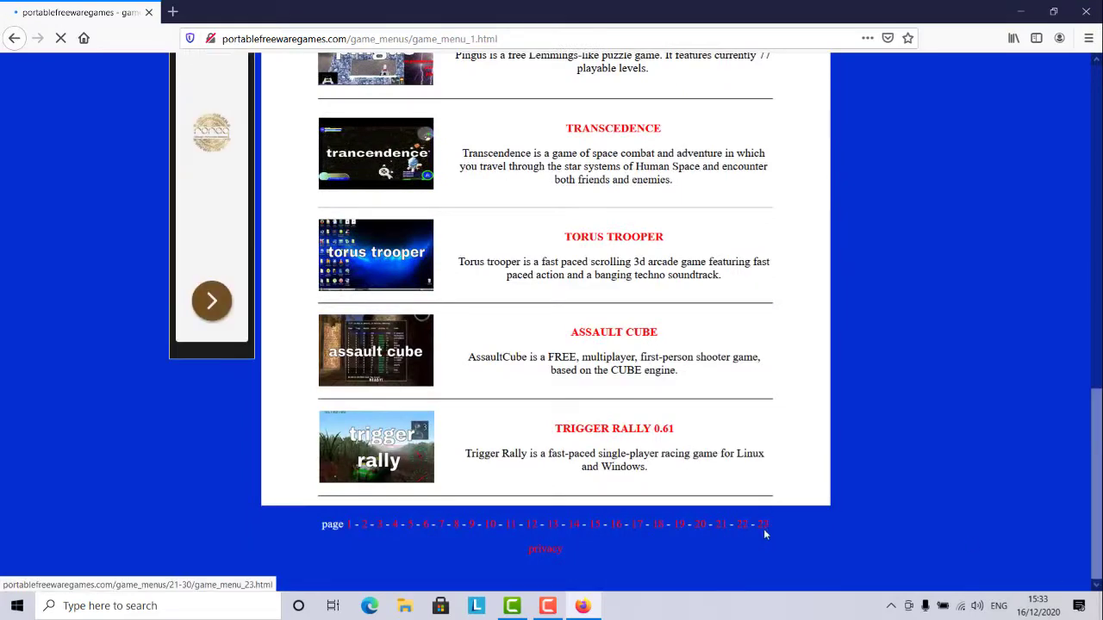
click(763, 526)
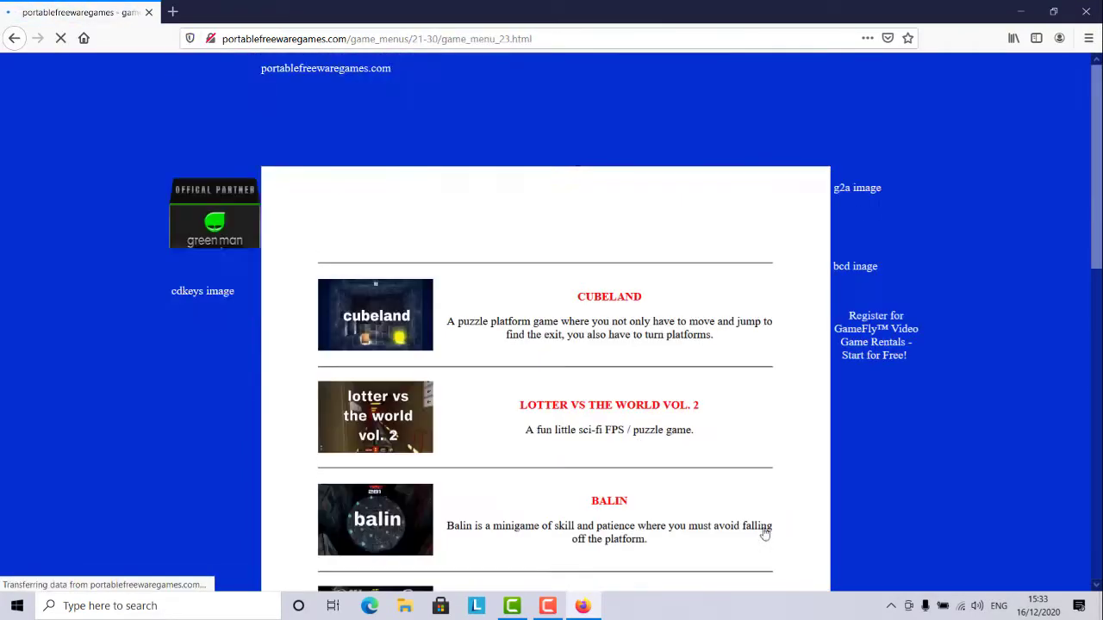
drag(1098, 192, 1099, 347)
scroll(236, 320, down, 5)
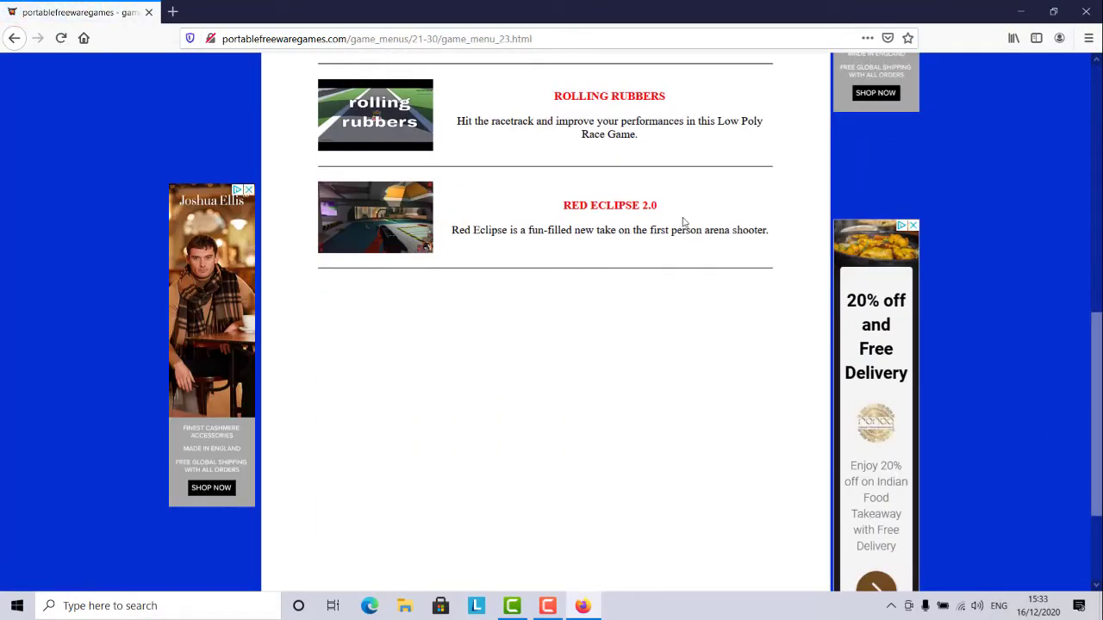
click(390, 216)
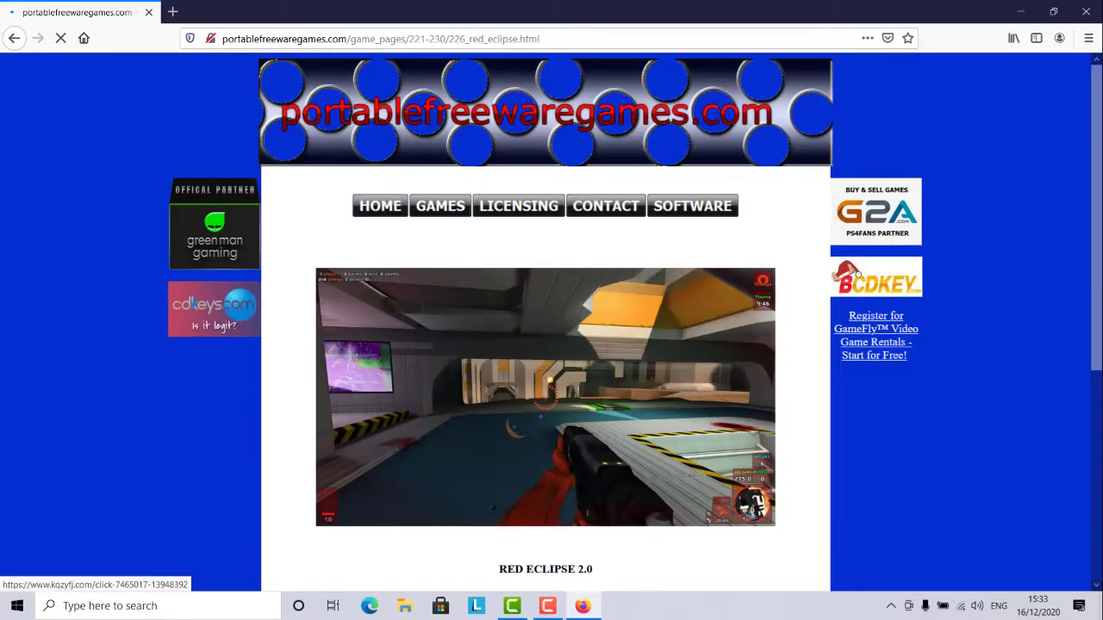
- Download the Red Eclipse 2.0 archive from its game page, choosing to save the file
scroll(1002, 350, down, 4)
scroll(873, 232, up, 4)
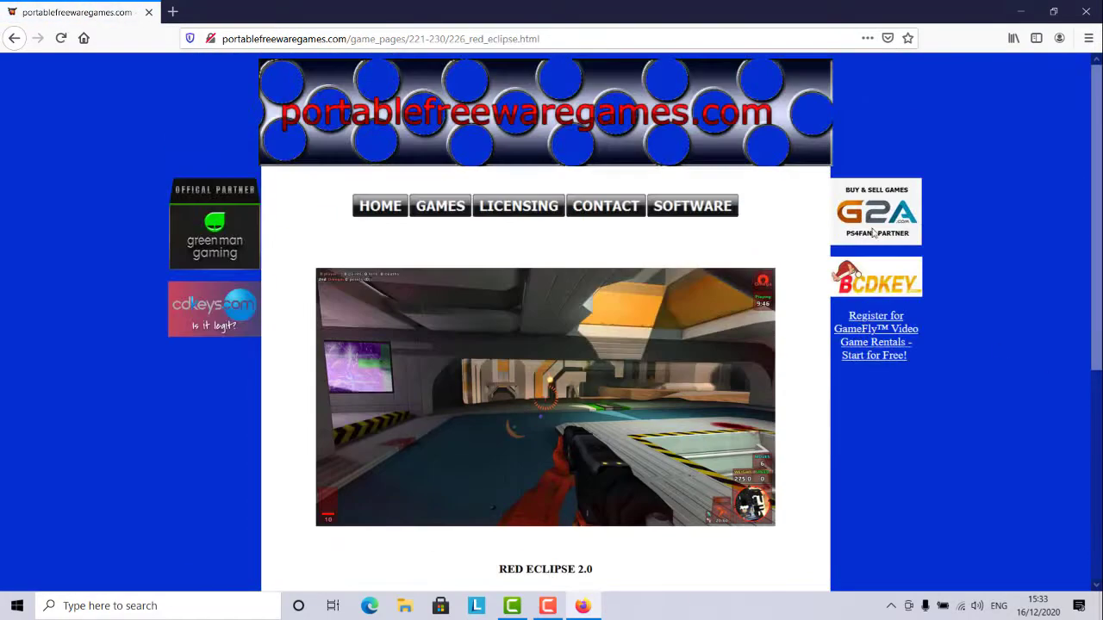
scroll(611, 382, down, 2)
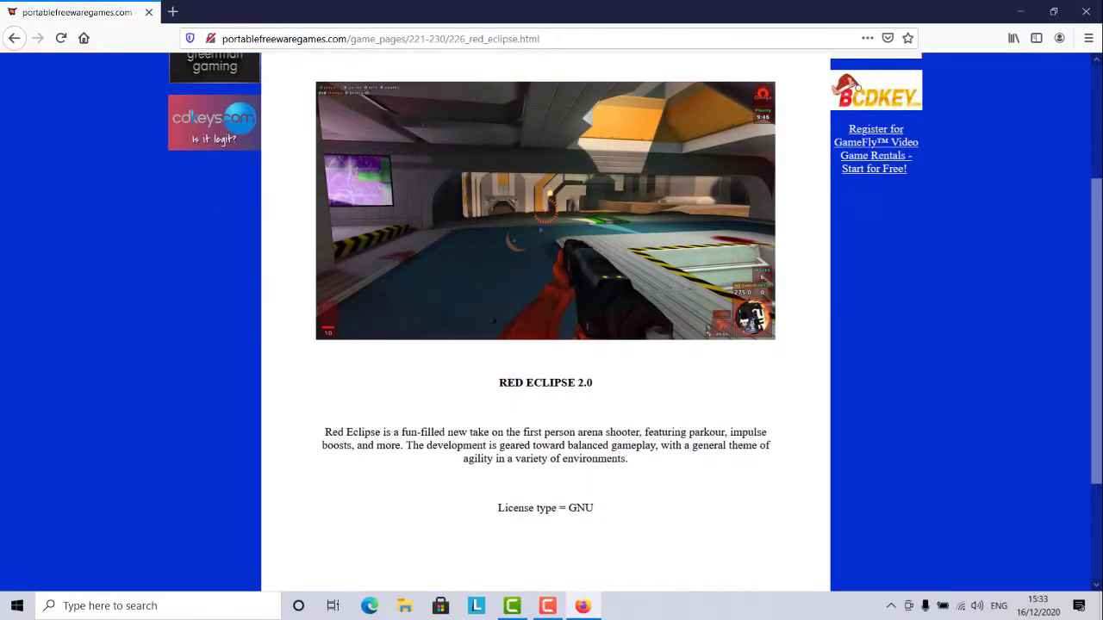
scroll(755, 313, down, 2)
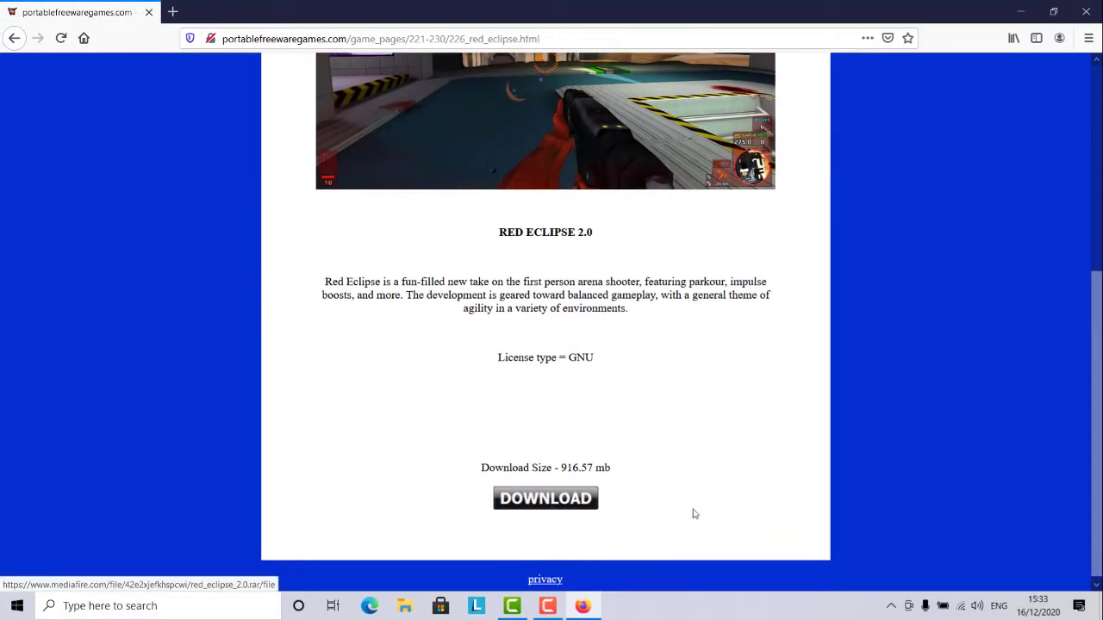
click(571, 500)
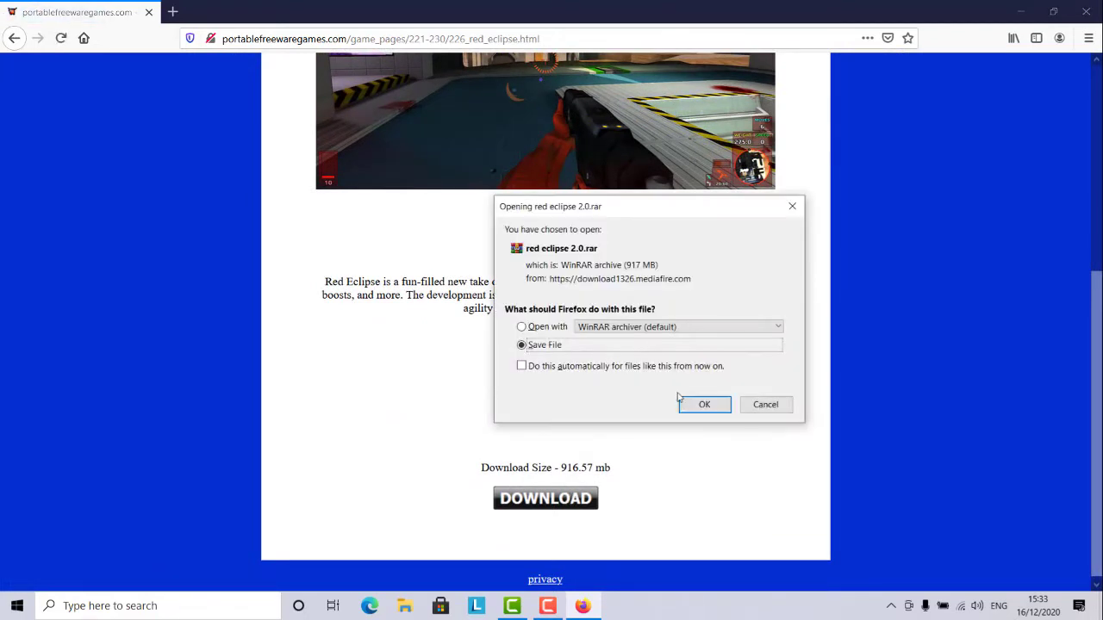
click(703, 405)
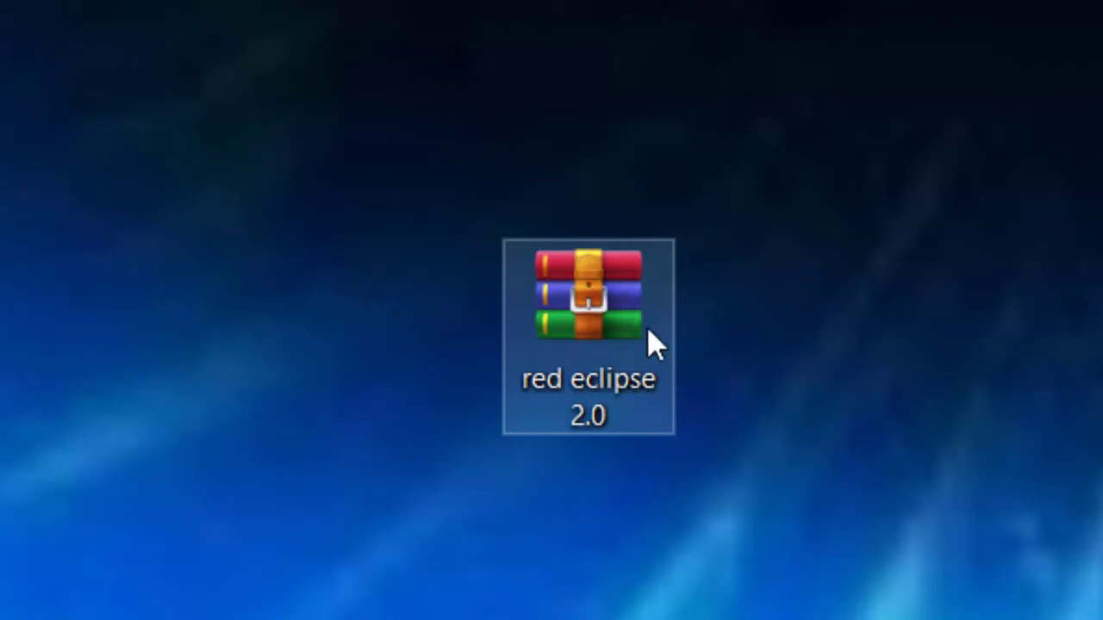
- Extract the downloaded red eclipse 2.0 archive directly onto the desktop
click(614, 312)
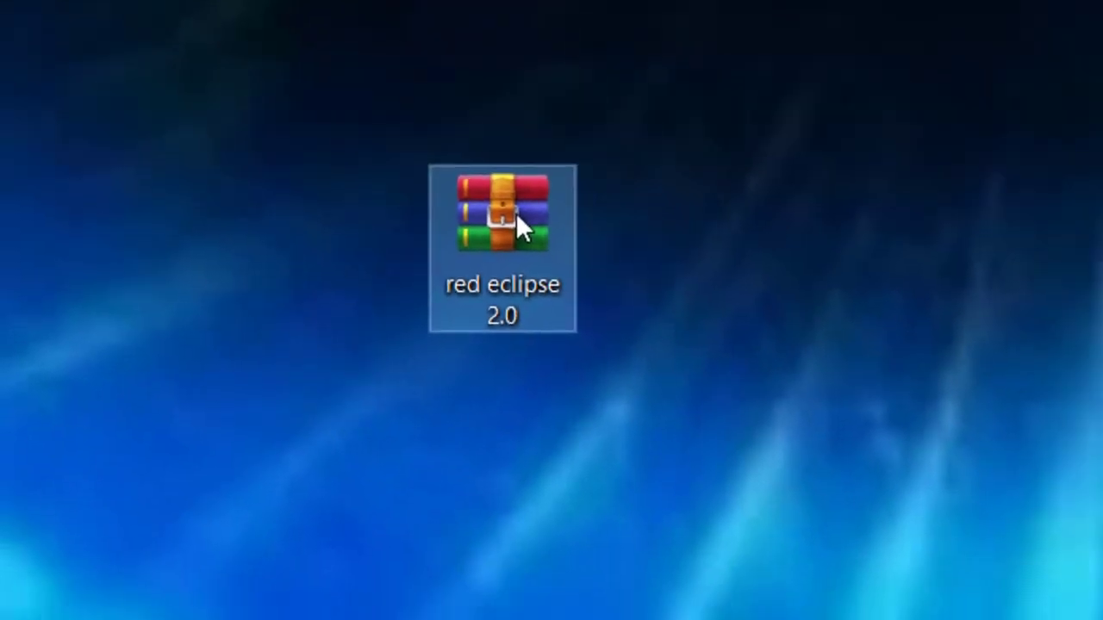
right_click(606, 300)
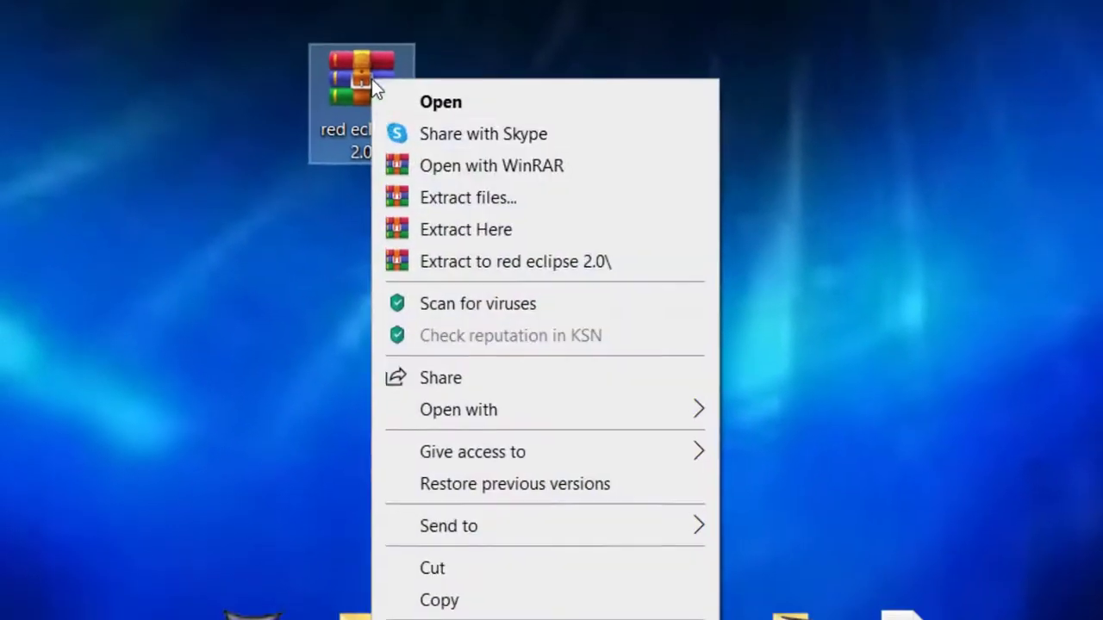
click(417, 231)
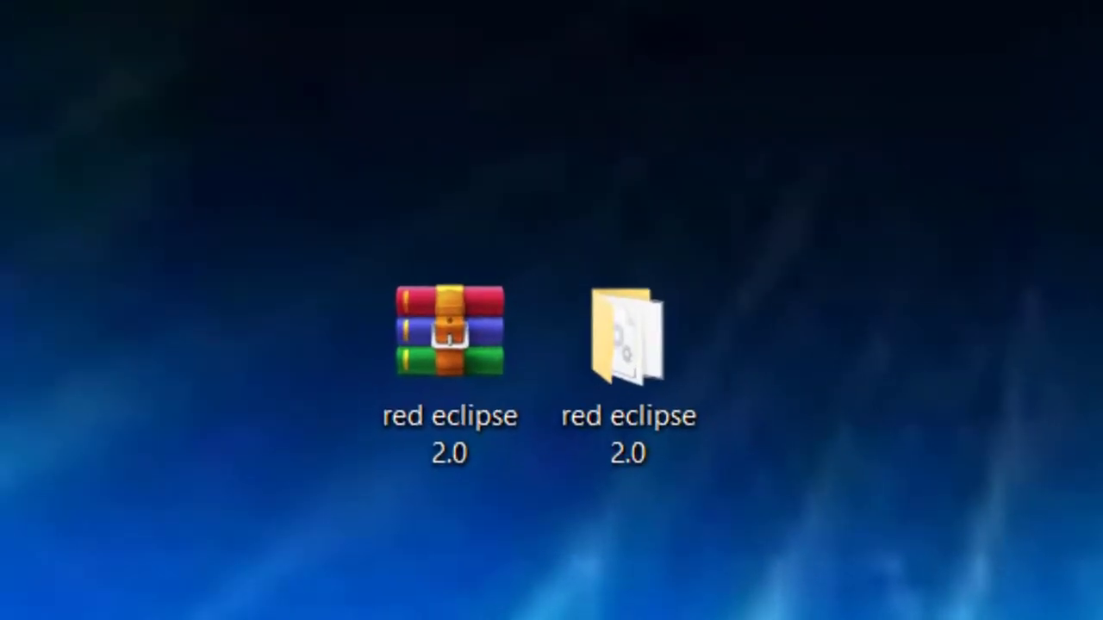
- Open the extracted red eclipse 2.0 folder on the desktop and examine its files
click(621, 298)
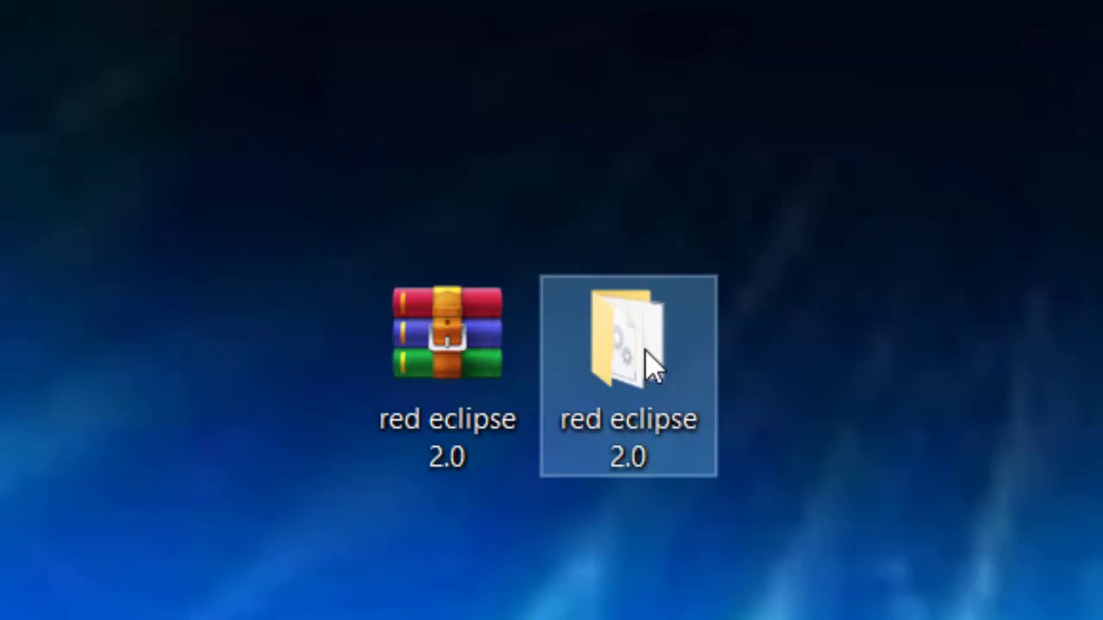
double_click(651, 363)
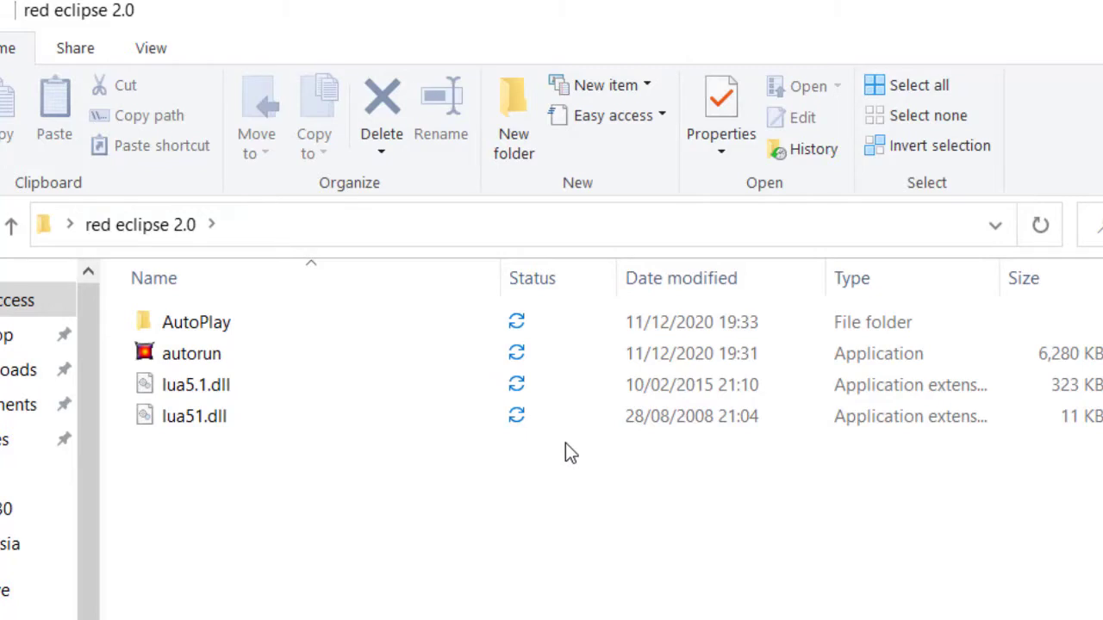
mouse_move(586, 359)
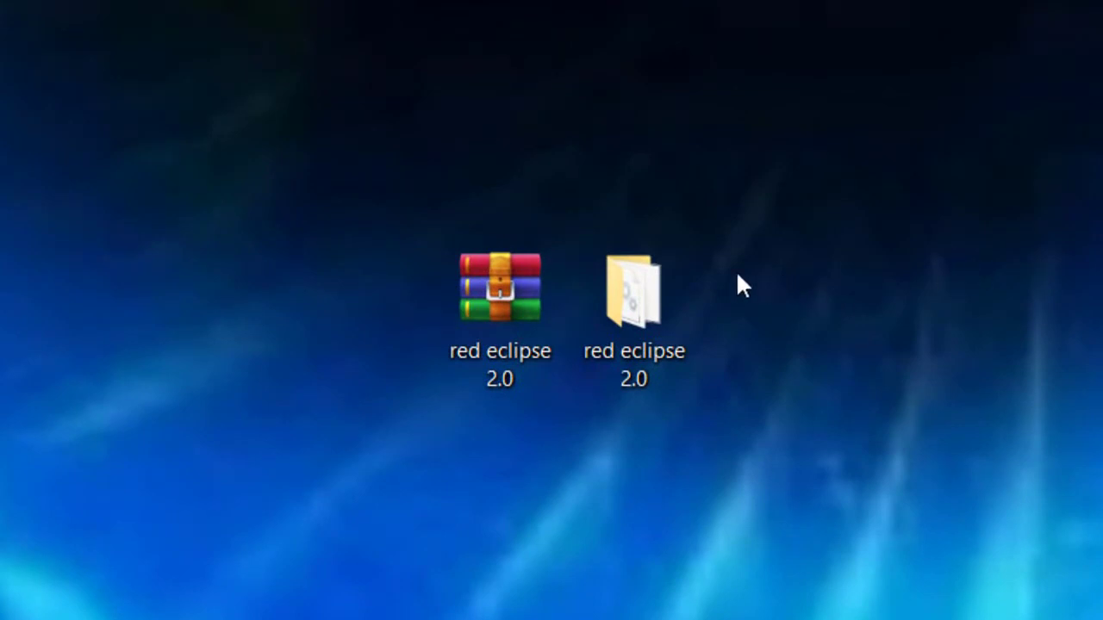
- Move the extracted red eclipse 2.0 folder from the desktop into Documents and open it there
drag(638, 298, 300, 342)
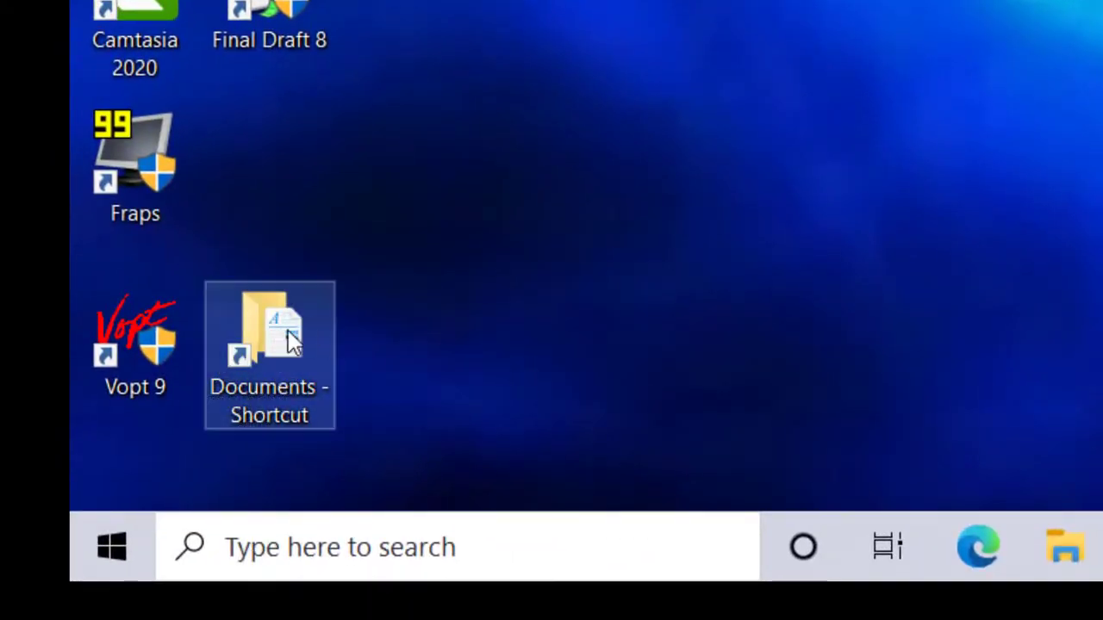
double_click(293, 341)
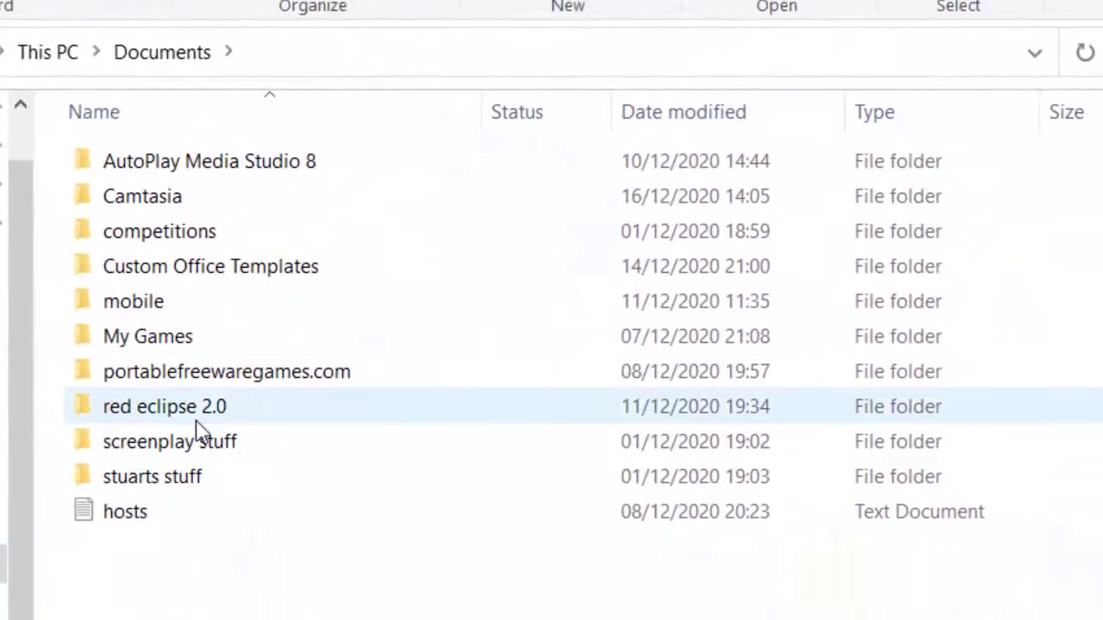
click(339, 414)
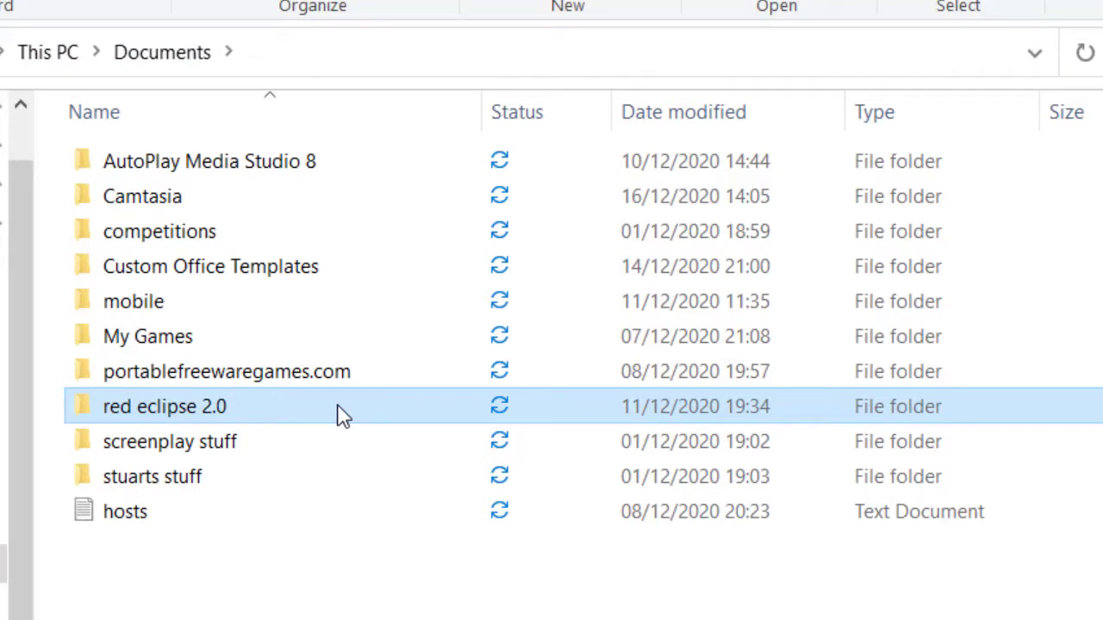
double_click(277, 420)
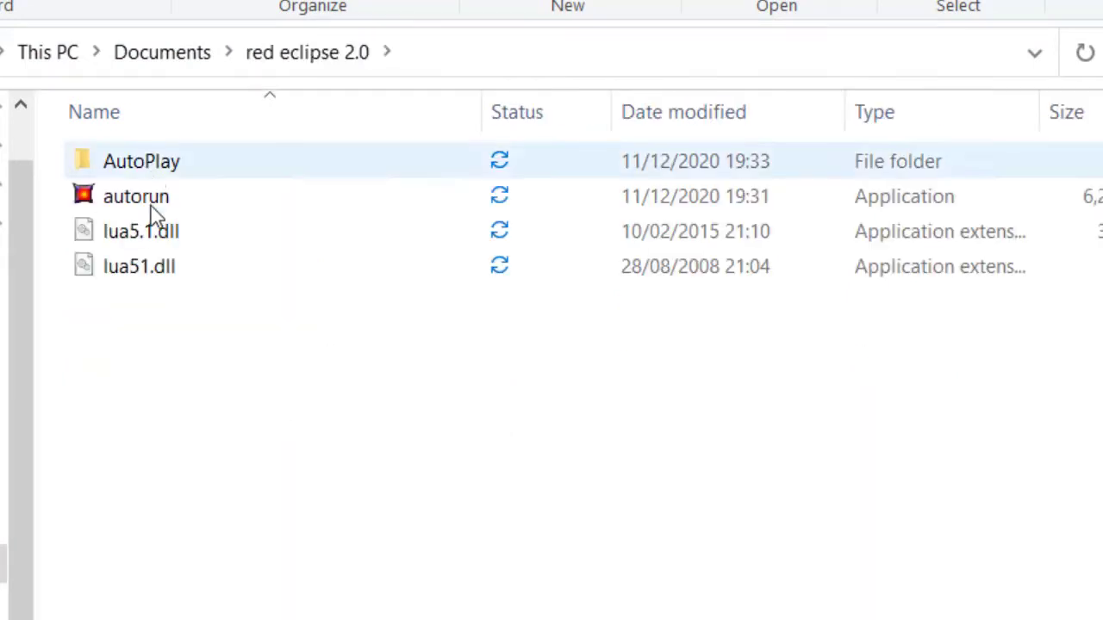
- Create a shortcut to the autorun application on the desktop and return to the desktop
click(160, 209)
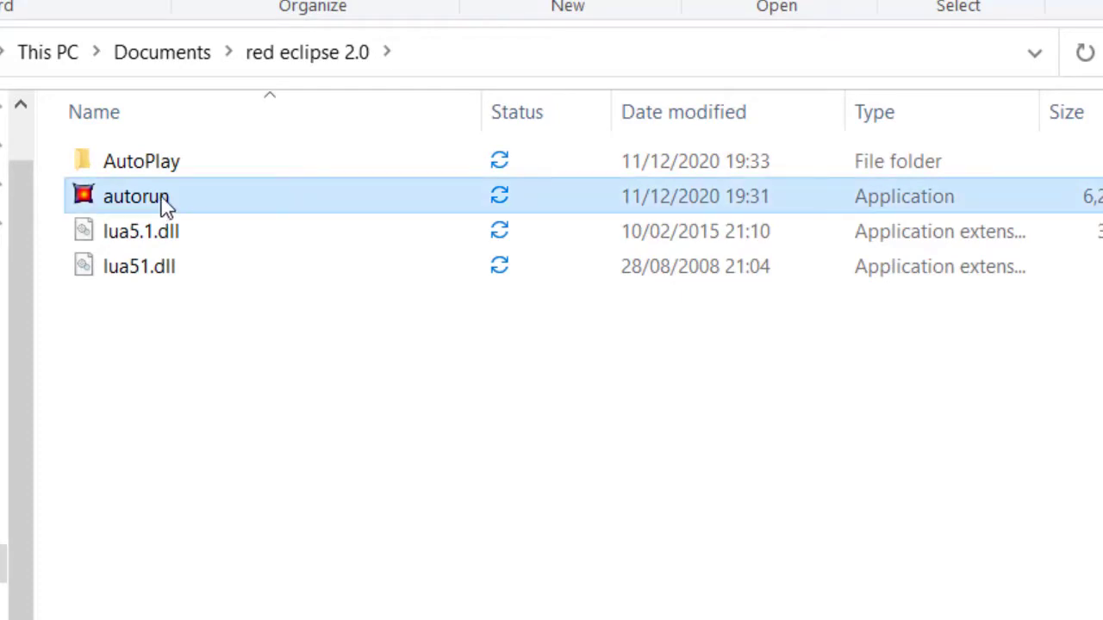
right_click(166, 205)
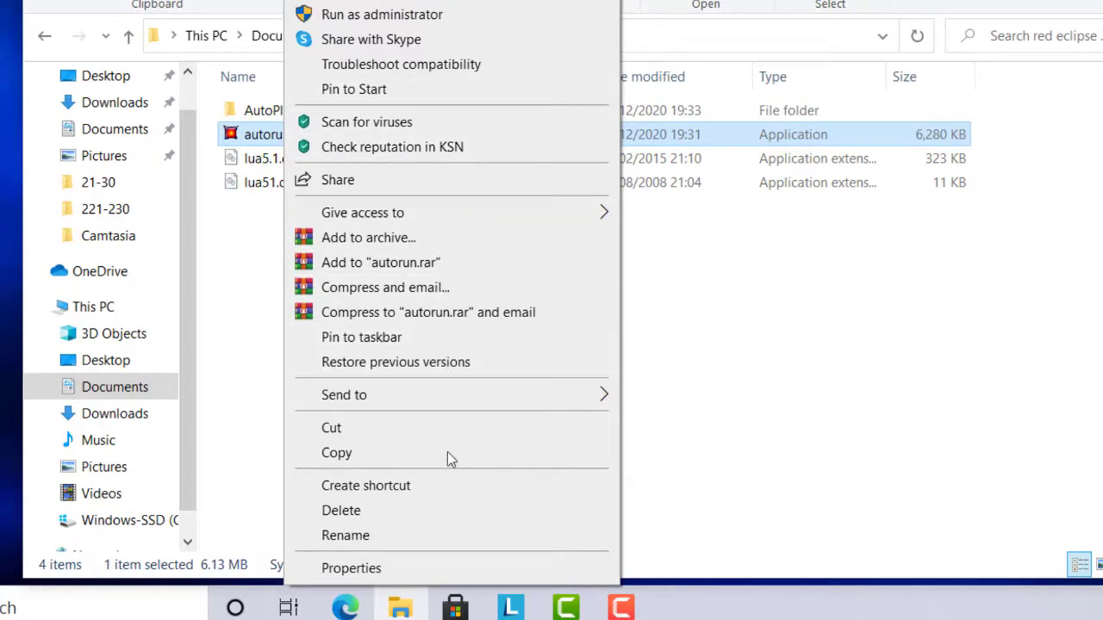
click(459, 487)
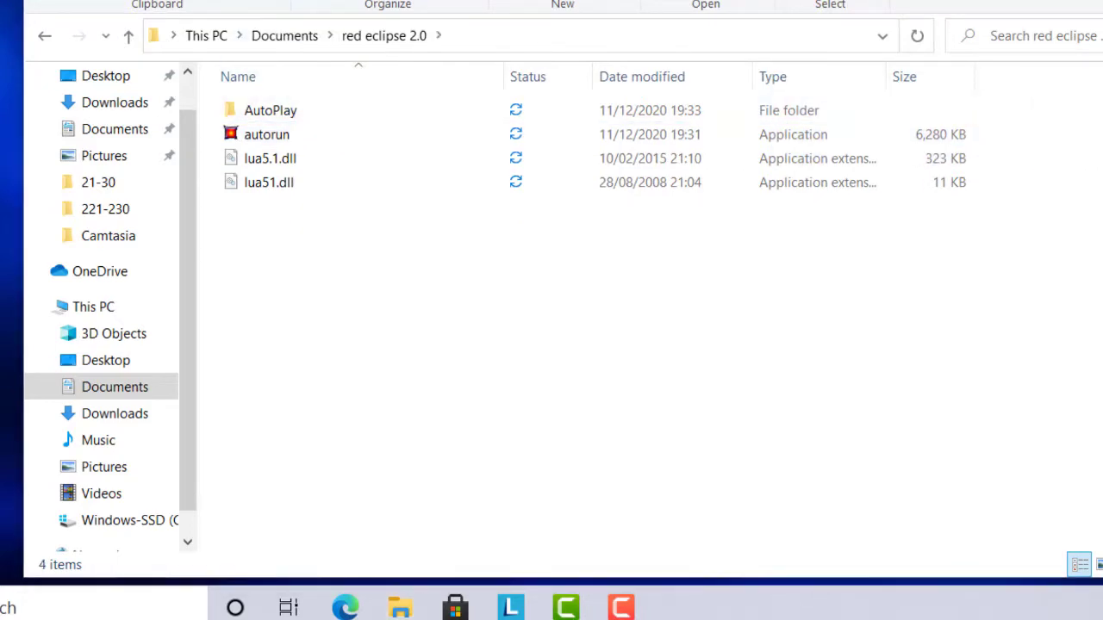
key(super+d)
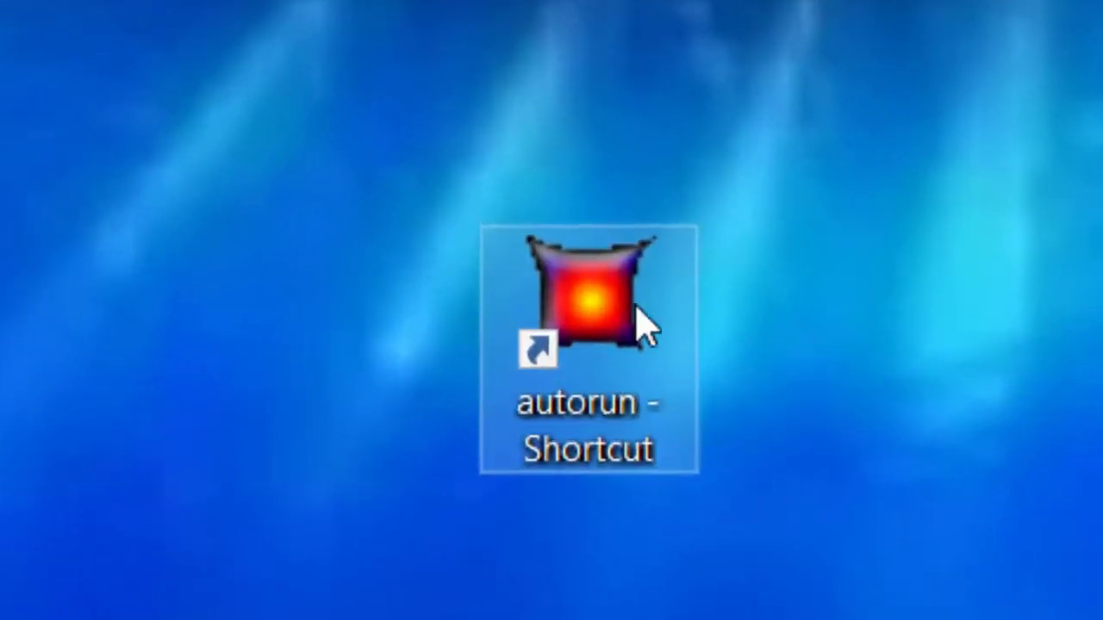
- Rename the autorun shortcut on the desktop as Red Eclipse 2.0
right_click(563, 405)
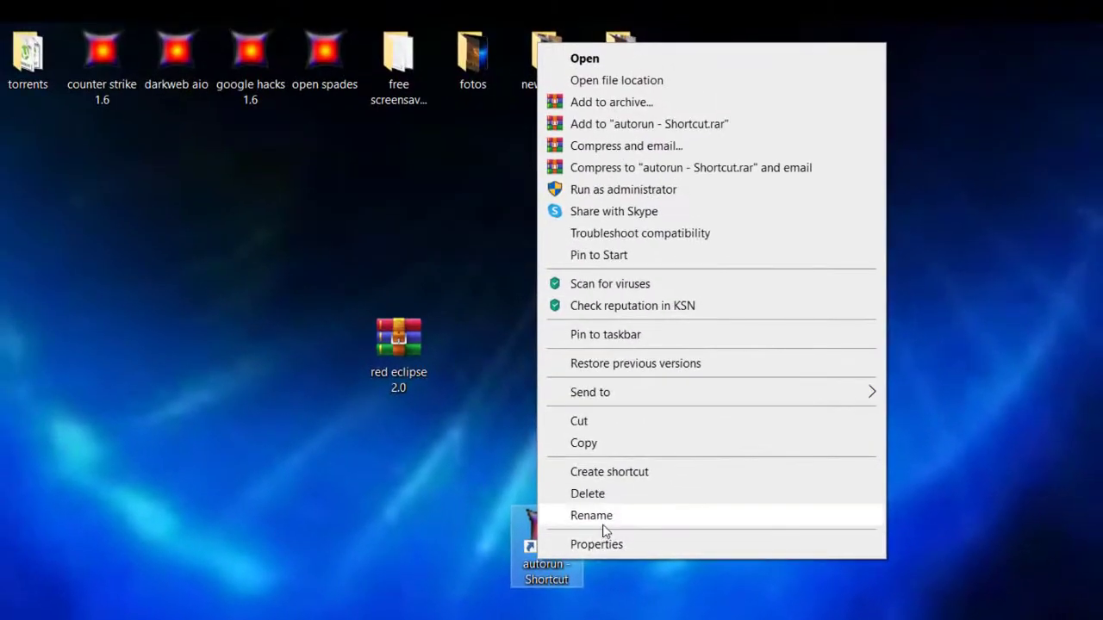
click(602, 497)
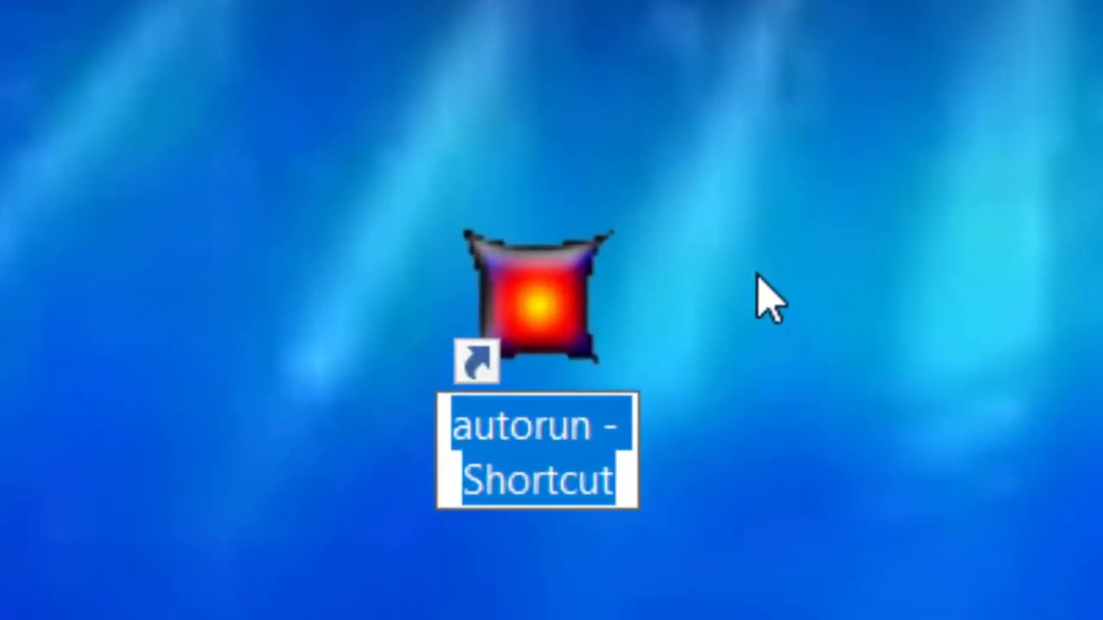
text(RE)
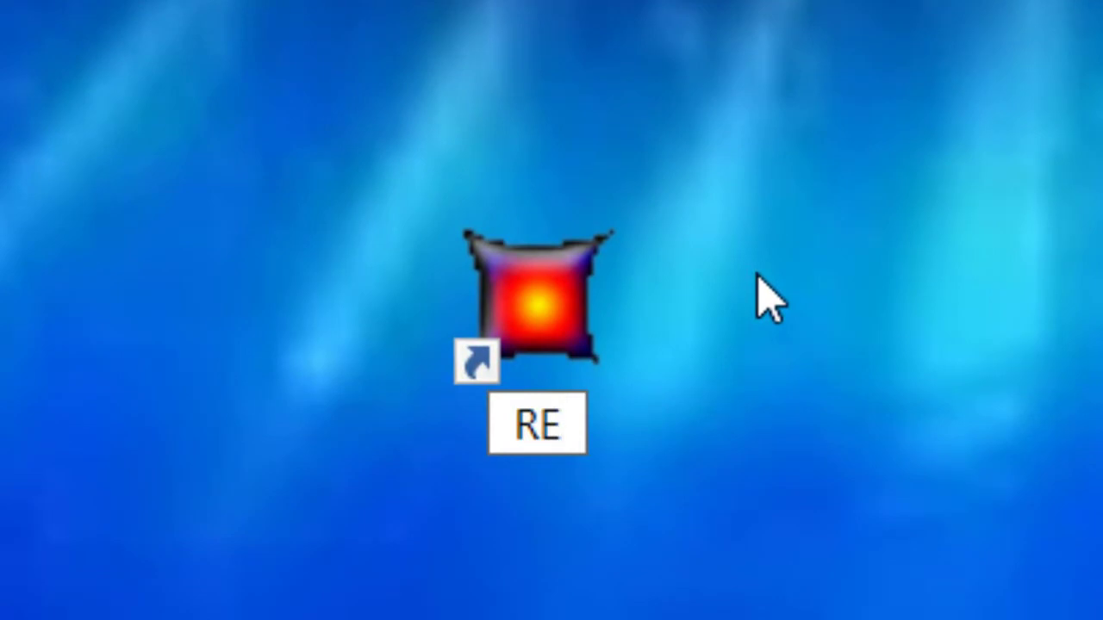
key(BackSpace)
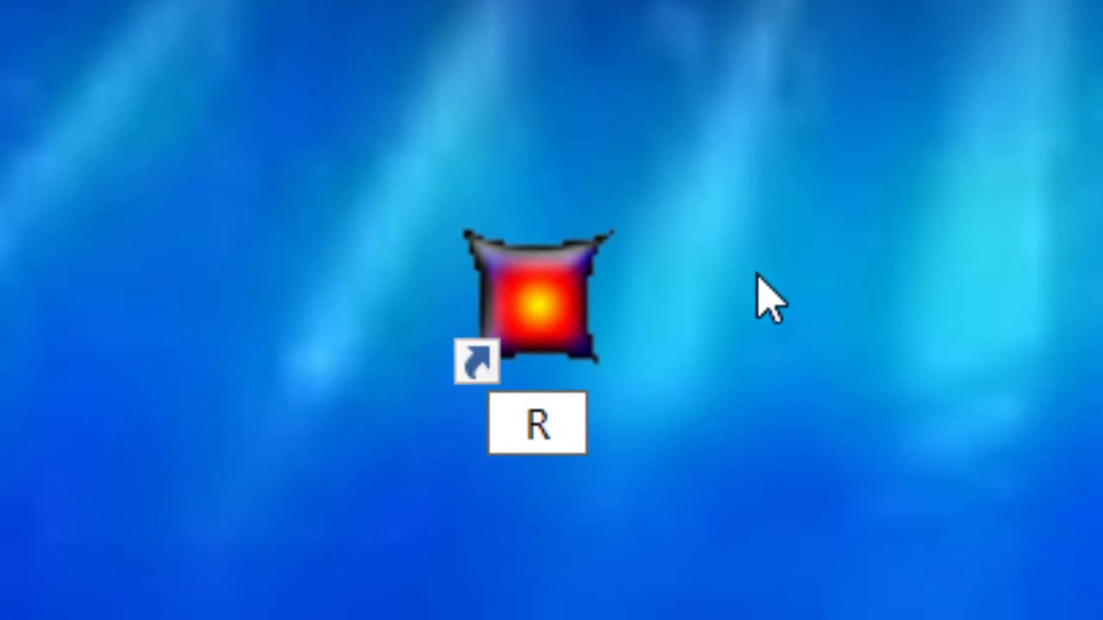
text(ed Eclipse)
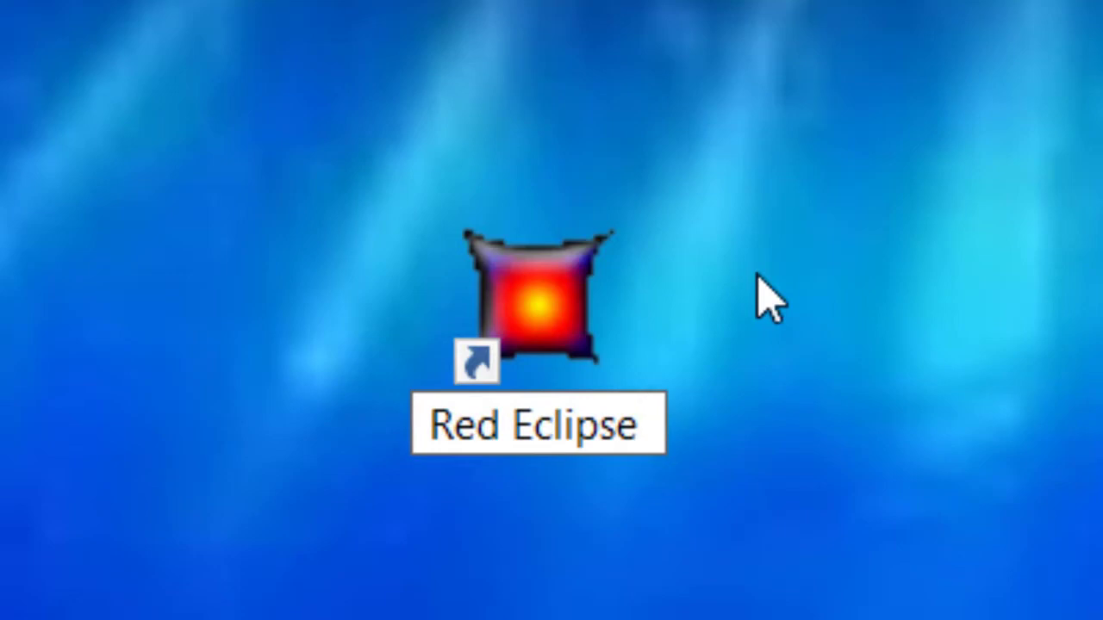
text( 2.0)
key(Return)
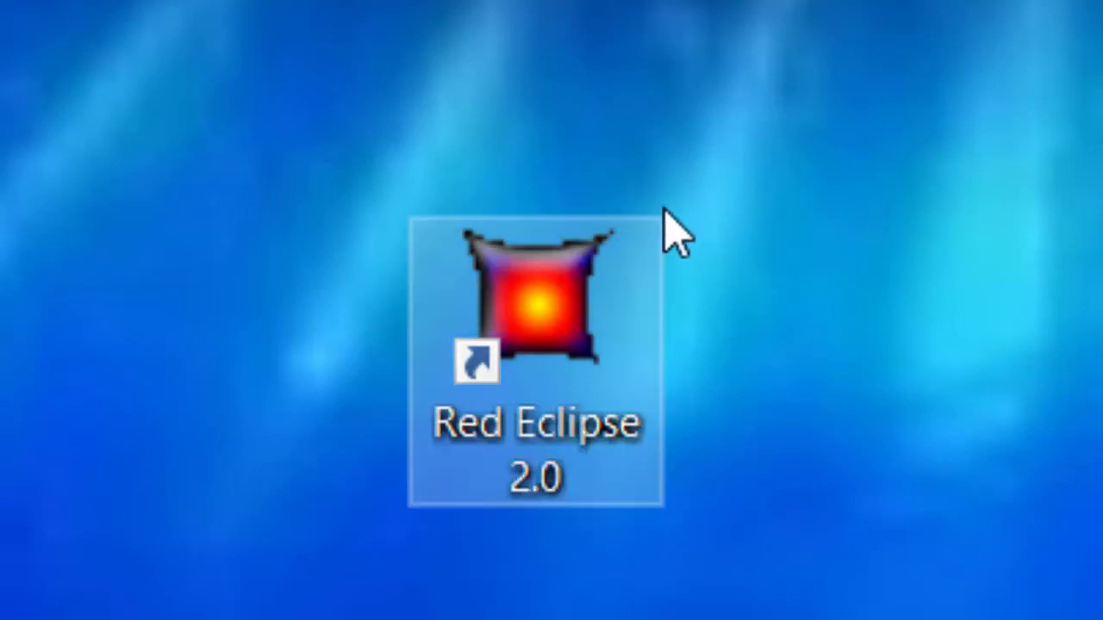
- Move the Red Eclipse 2.0 shortcut to a free spot near the middle of the desktop and launch it
drag(555, 349, 357, 111)
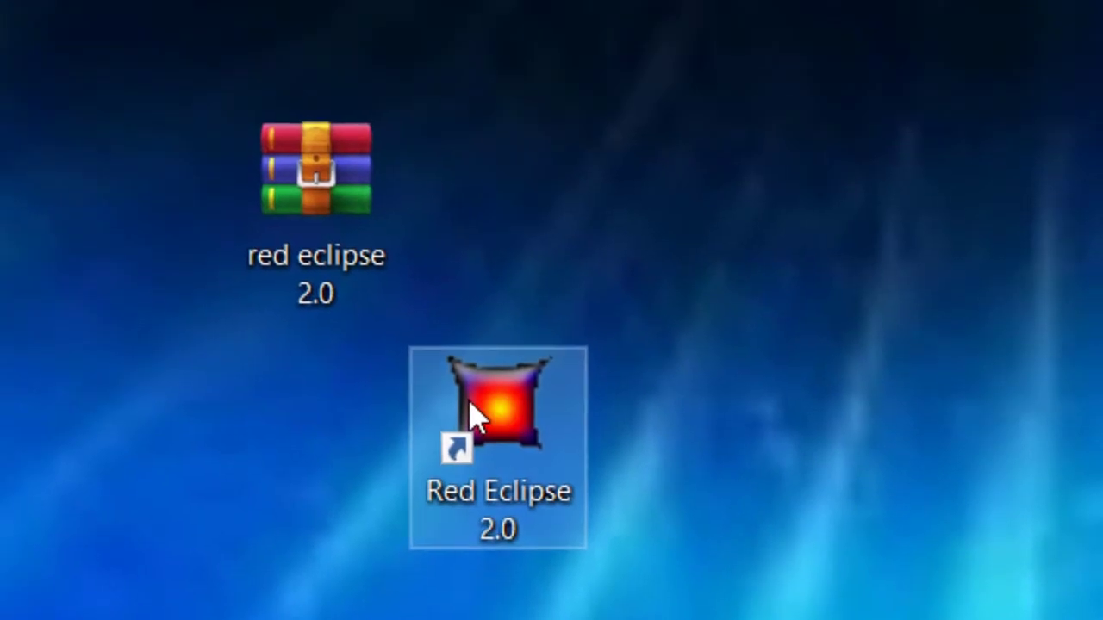
drag(513, 284, 637, 130)
drag(569, 284, 556, 233)
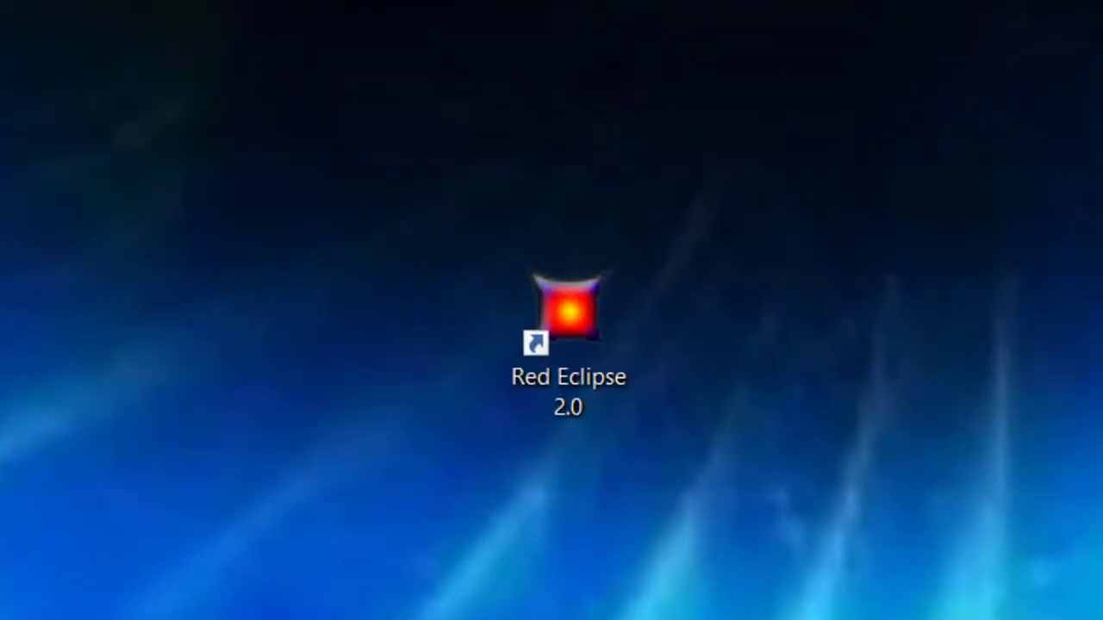
click(583, 327)
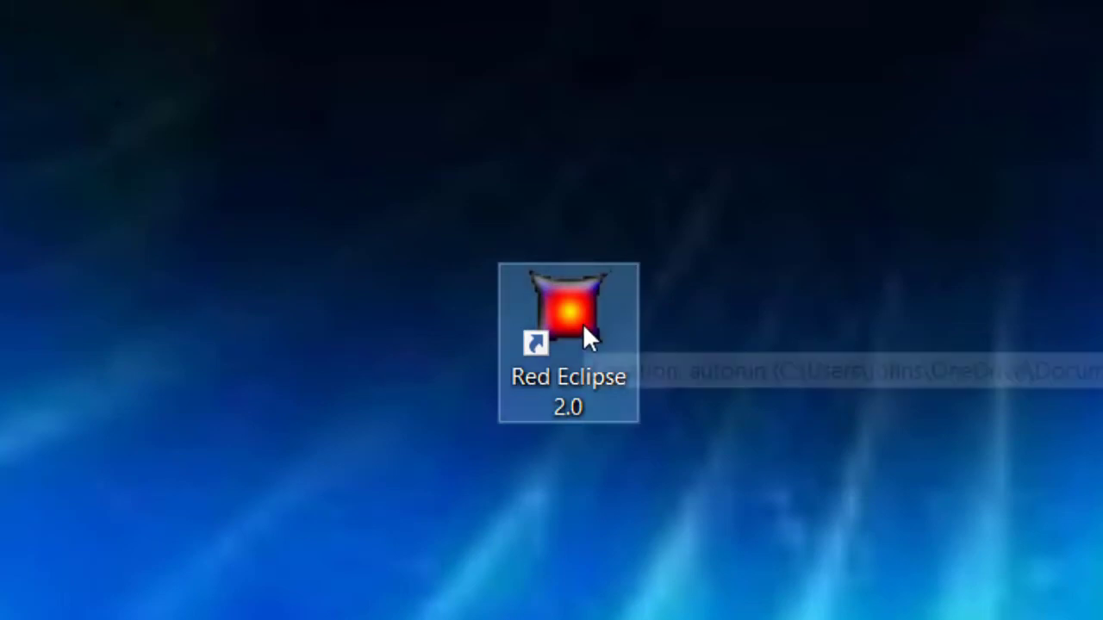
double_click(583, 327)
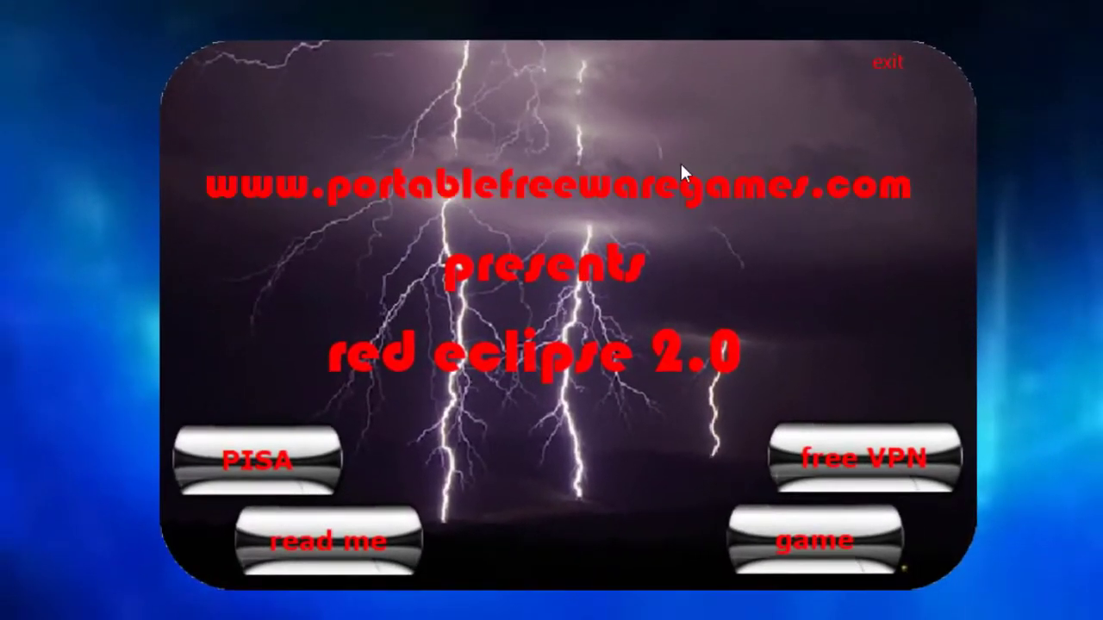